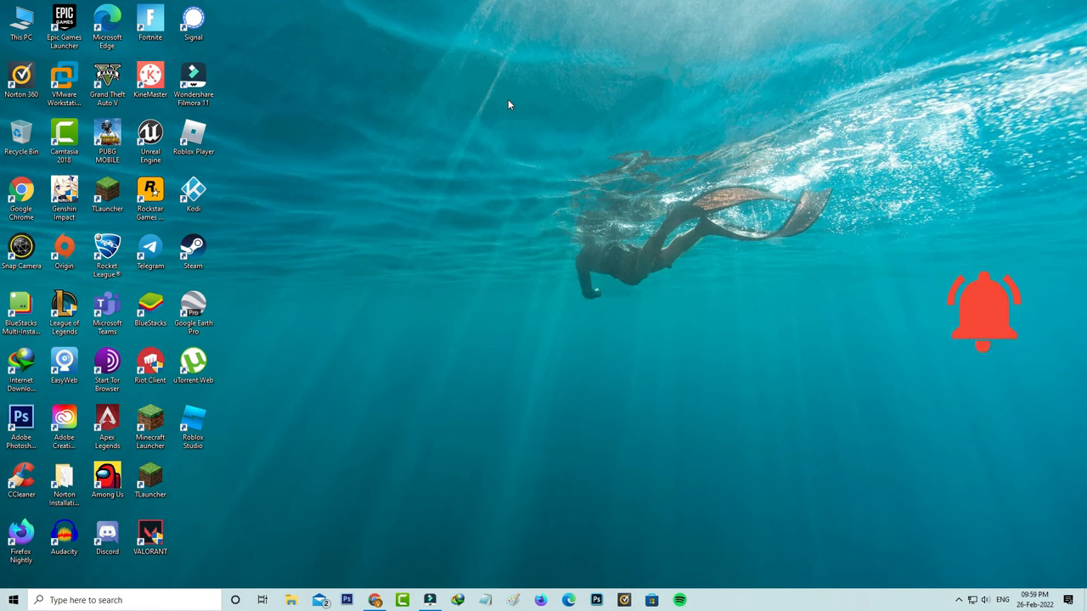
# Launch Device Manager from the Start menu search for 'dev'
pyautogui.press('super')
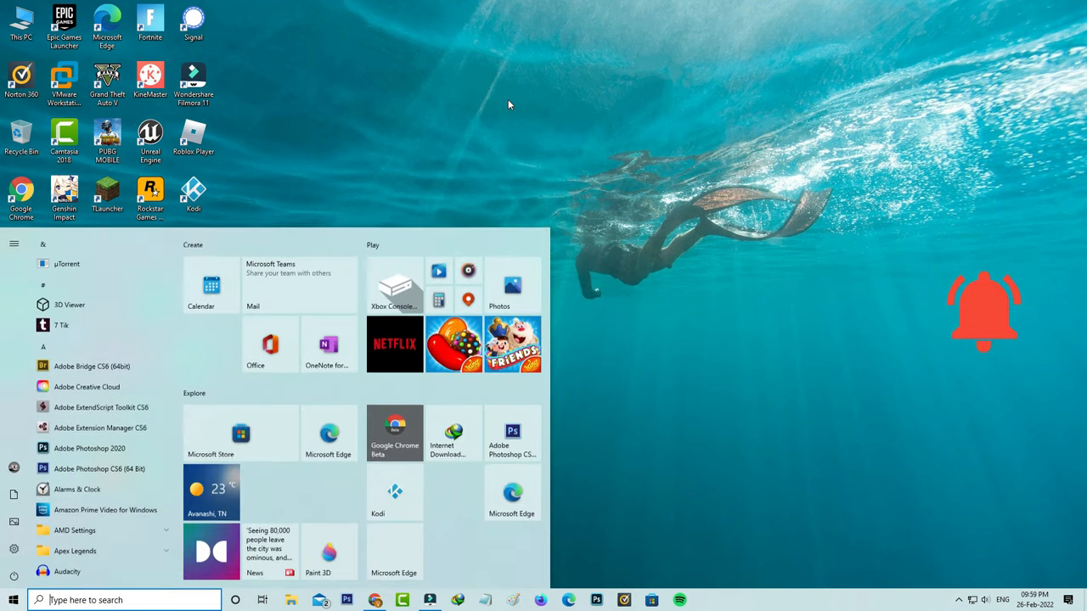
pyautogui.write('dev')
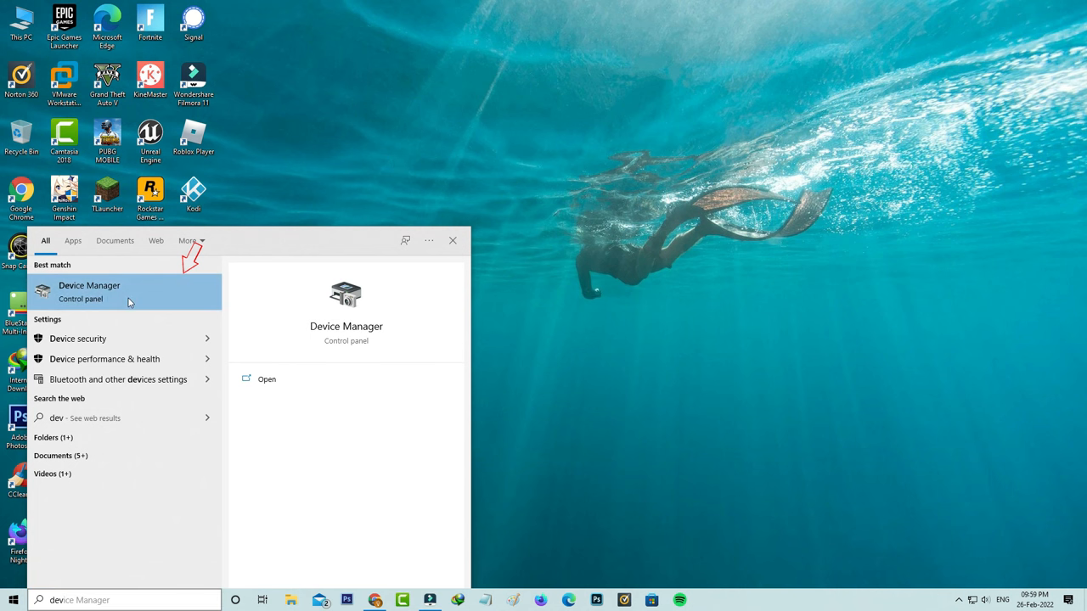
pyautogui.click(127, 293)
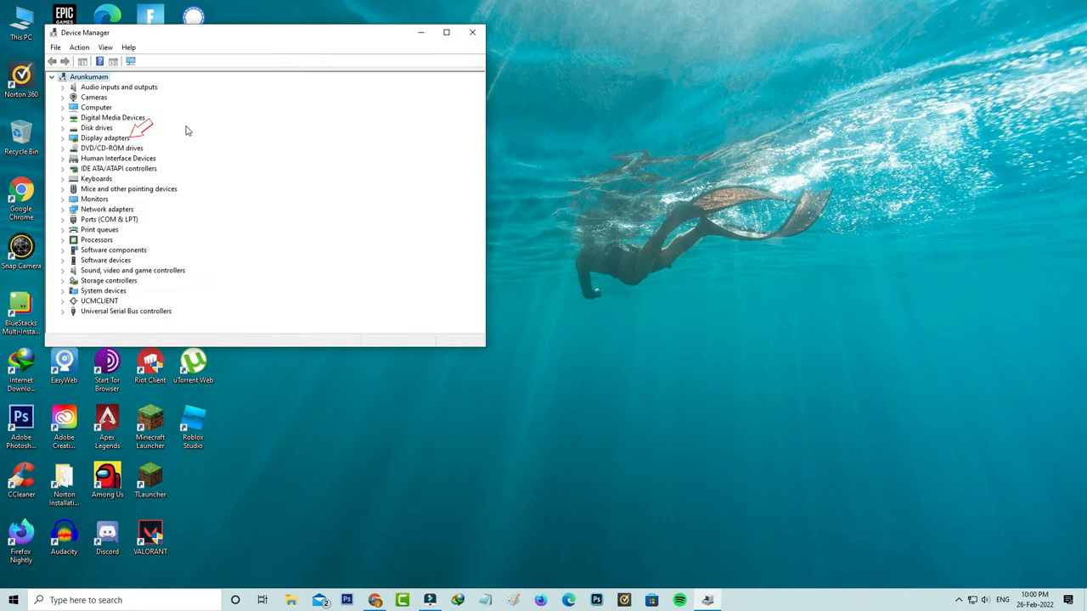
# Show the properties of Intel(R) HD Graphics 630 under Display adapters
pyautogui.click(63, 138)
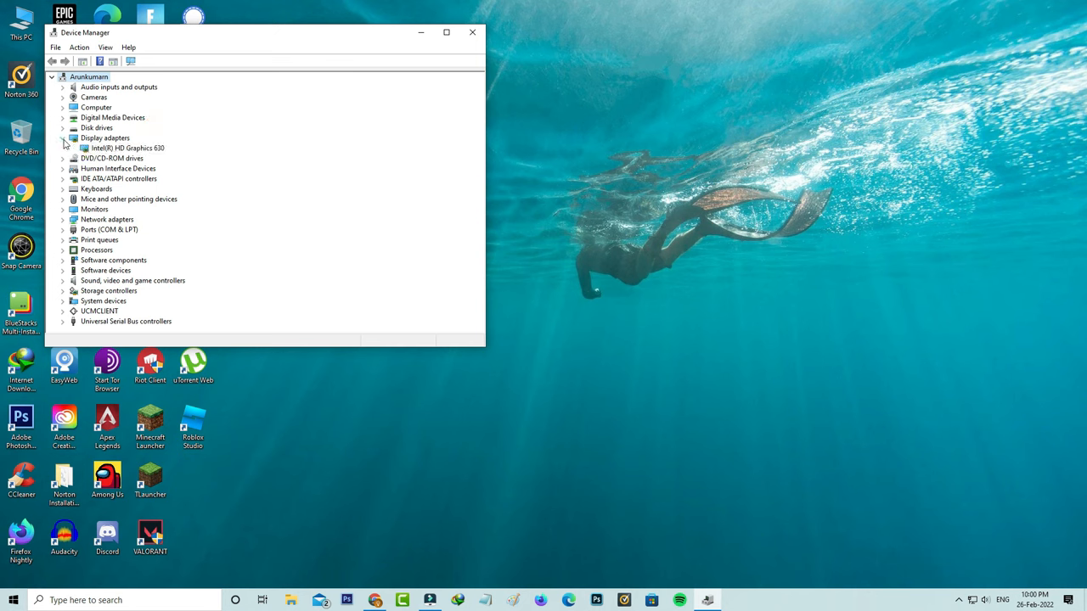
pyautogui.rightClick(141, 152)
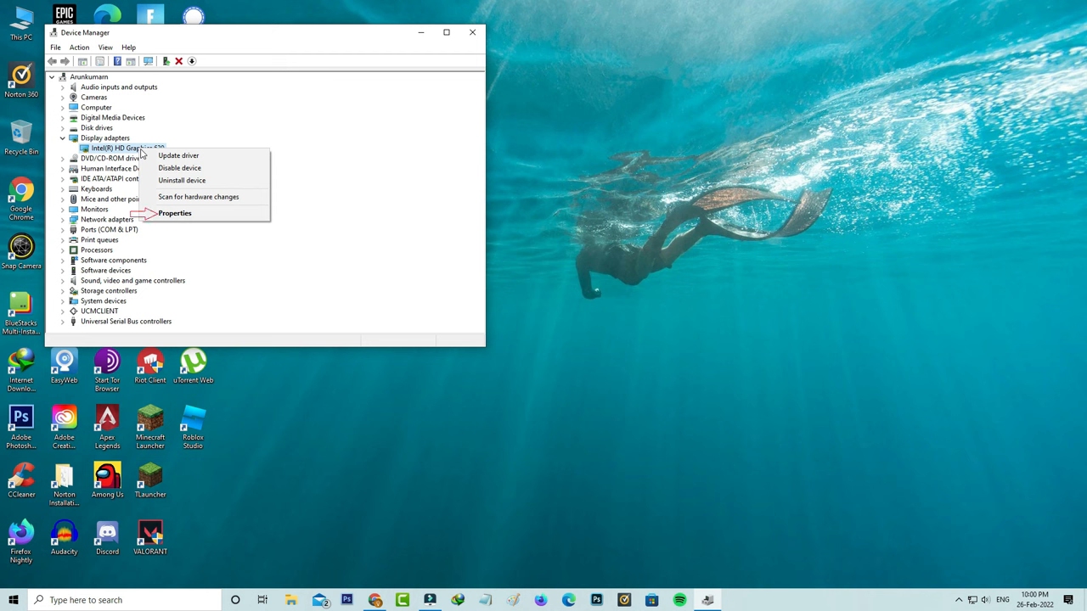
pyautogui.click(185, 213)
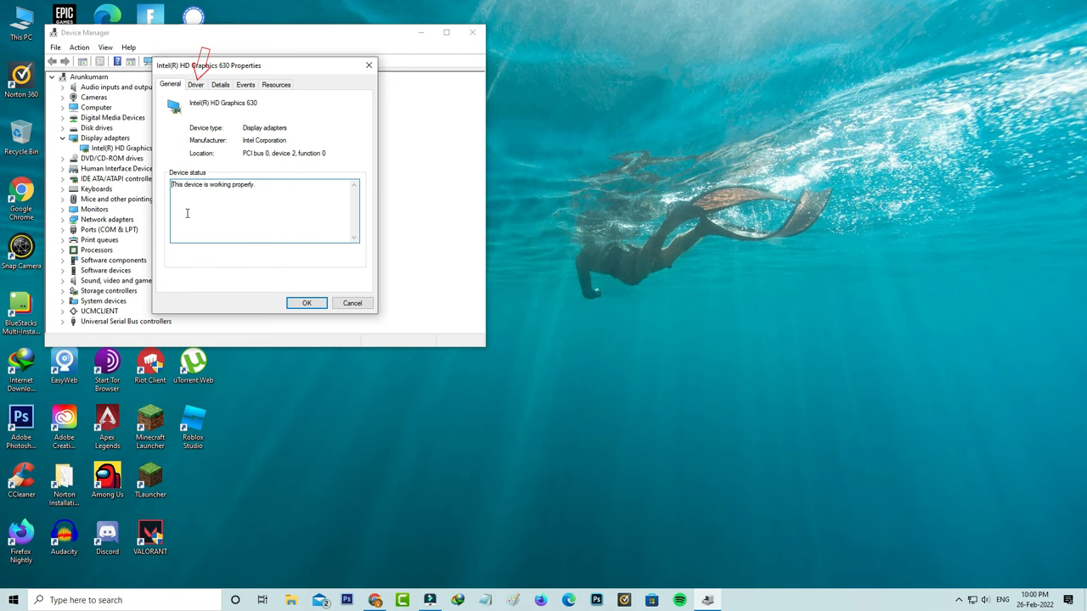
# Update the driver by reinstalling Intel(R) HD Graphics 630 from the compatible drivers on this computer
pyautogui.click(196, 85)
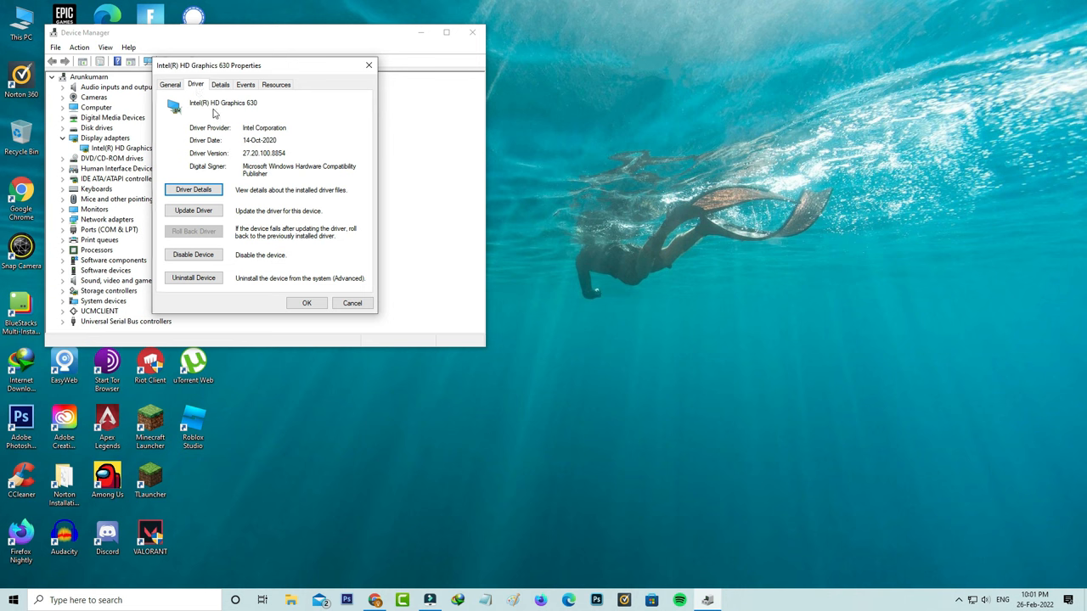
pyautogui.click(204, 210)
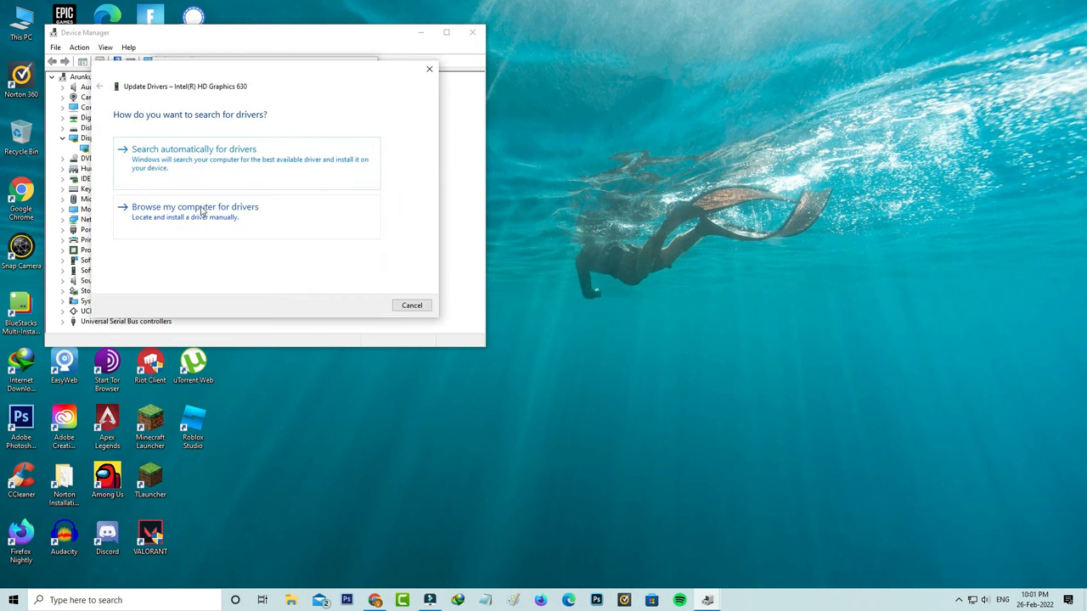
pyautogui.click(202, 210)
pyautogui.click(213, 236)
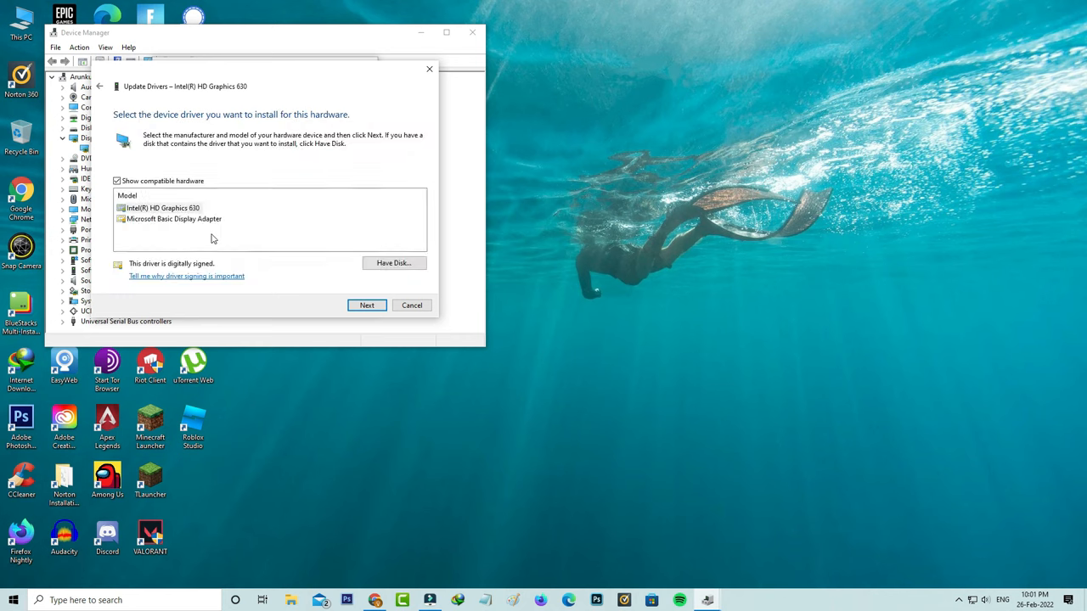
pyautogui.click(185, 211)
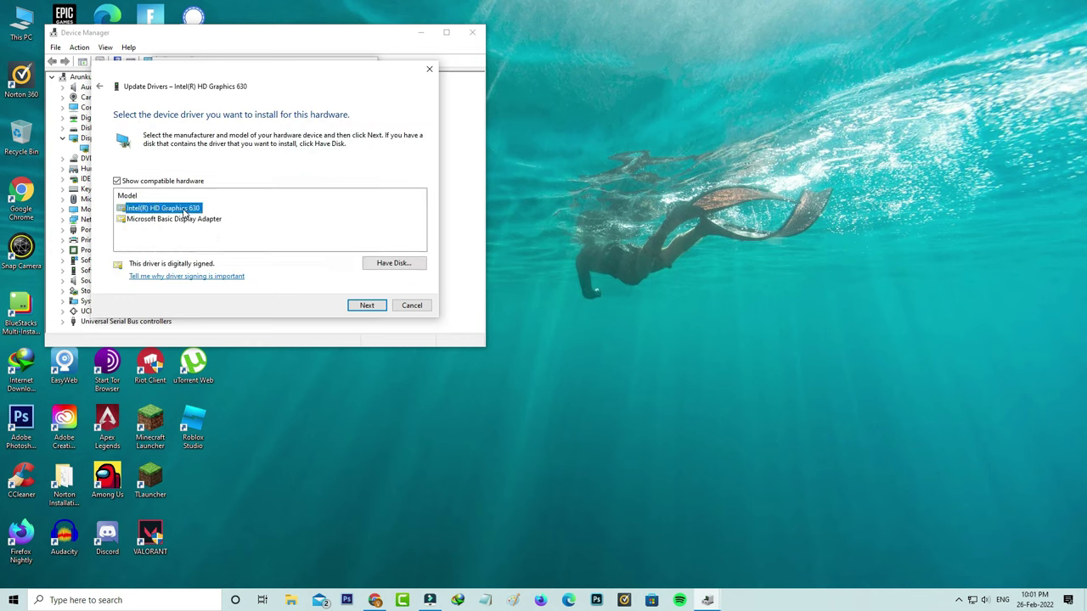
pyautogui.click(365, 306)
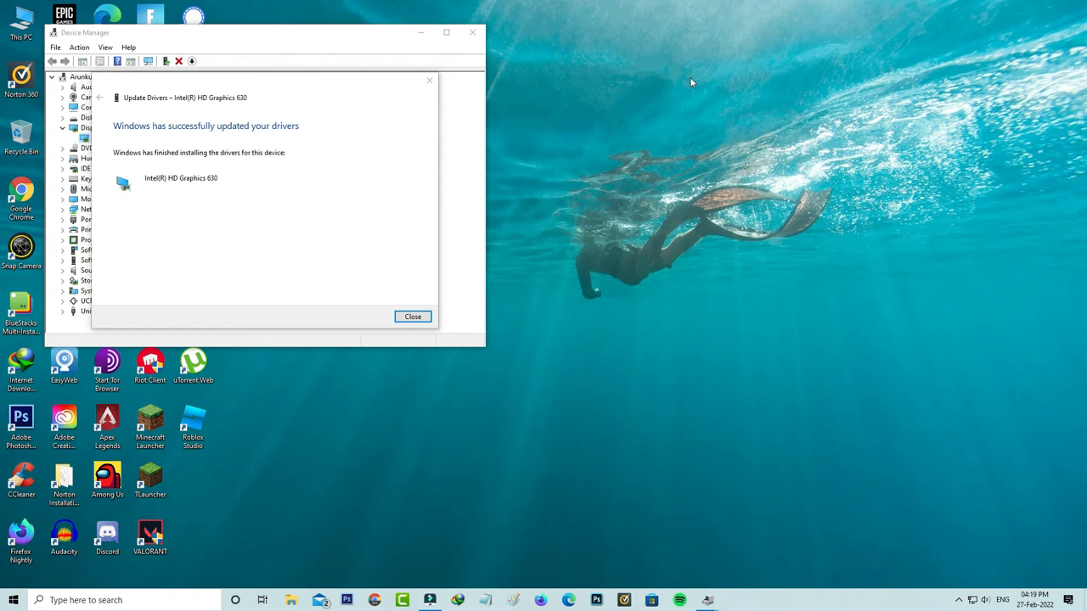
# Close Device Manager and go to the %localappdata% folder via the Run box
pyautogui.click(413, 316)
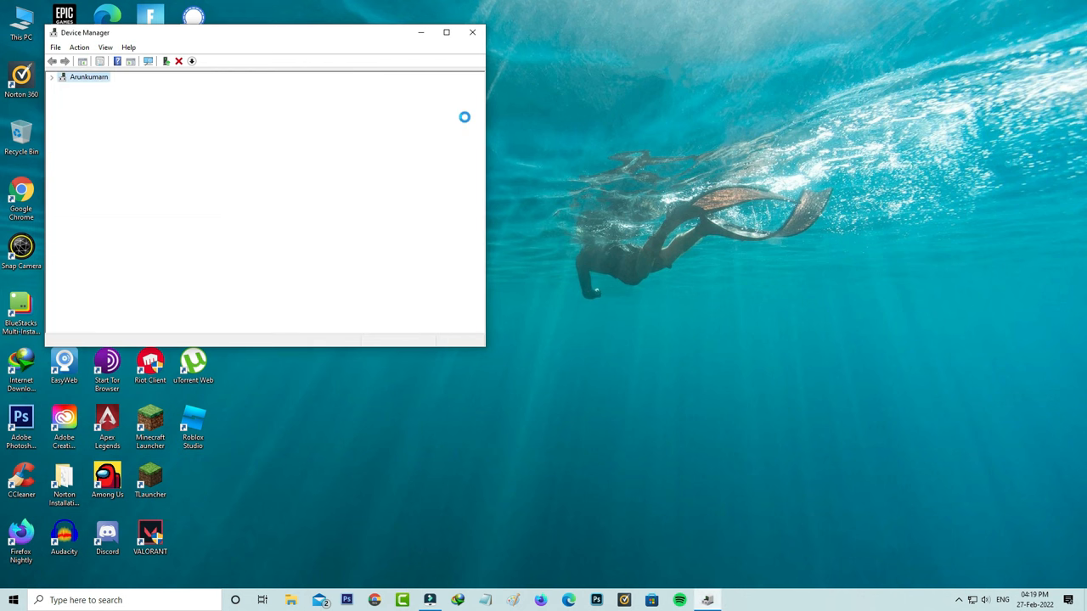
pyautogui.click(474, 31)
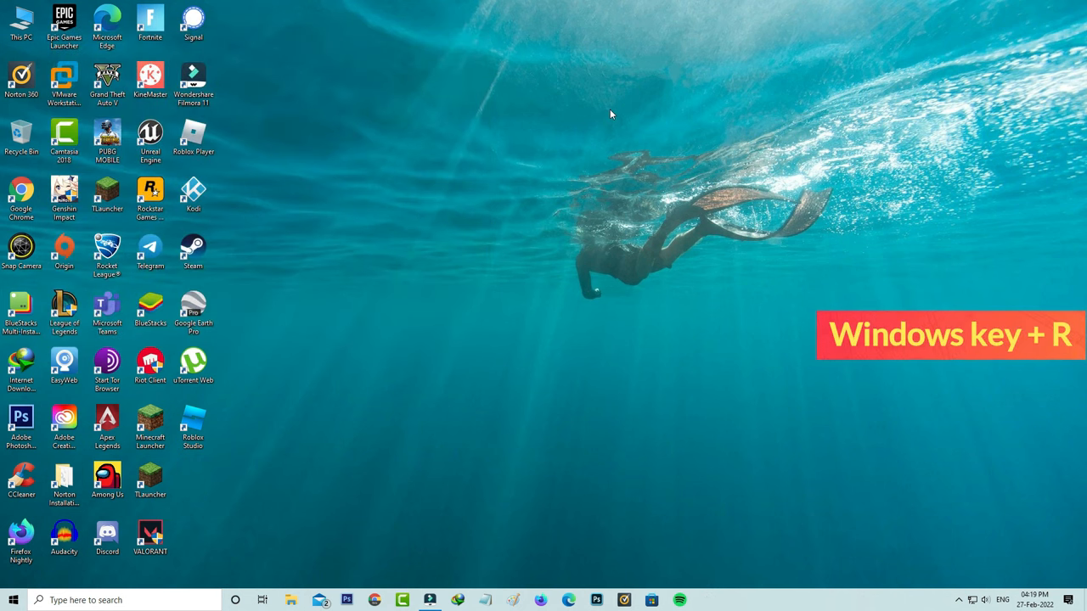
pyautogui.press('super+r')
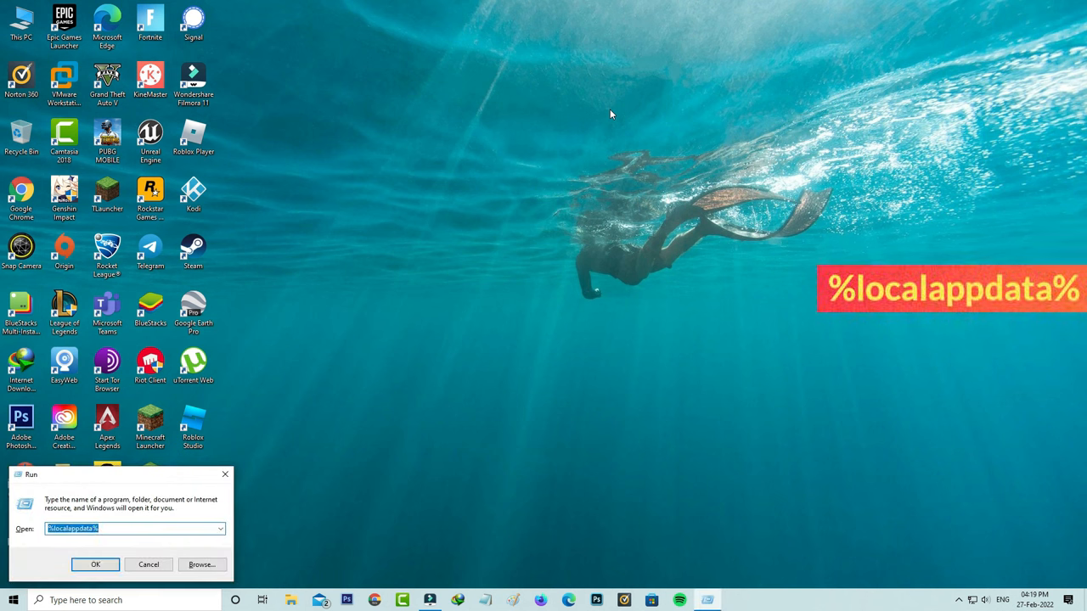
pyautogui.press('Return')
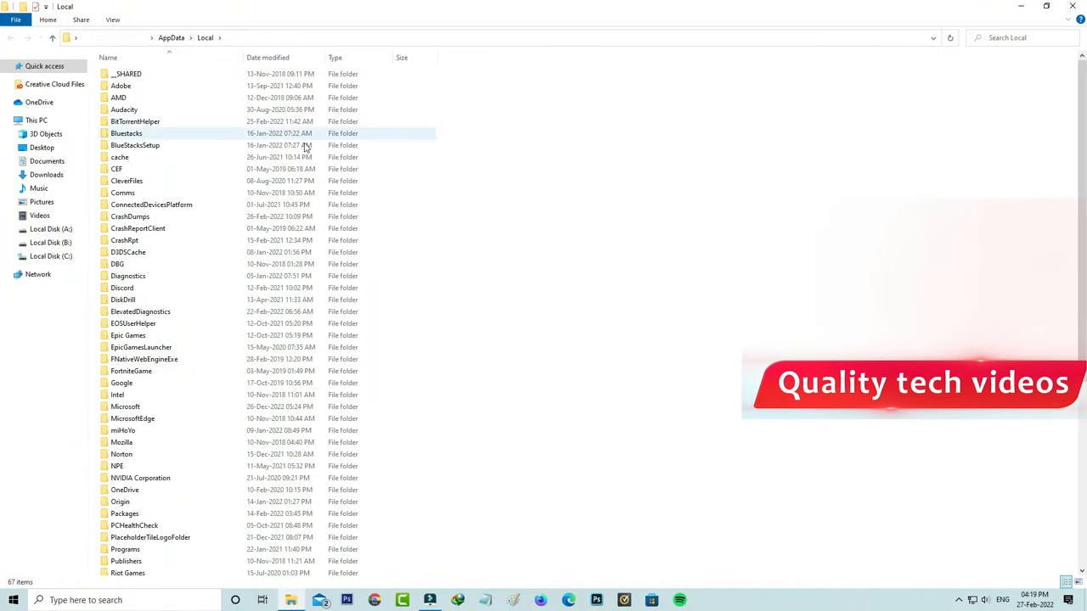
pyautogui.write('v')
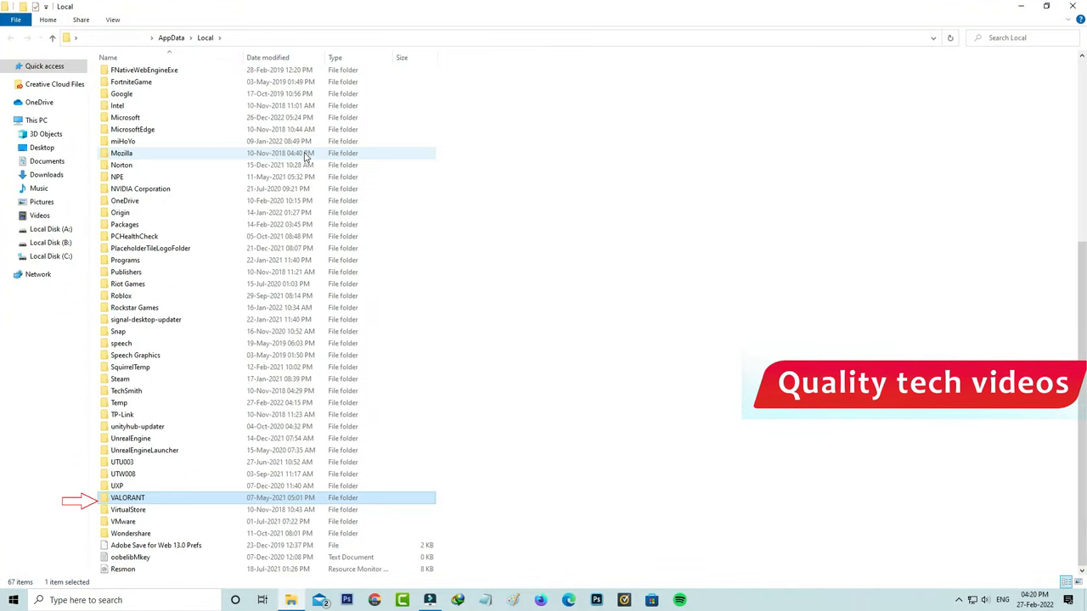
# Navigate into VALORANT\Saved\Config
pyautogui.press('Return')
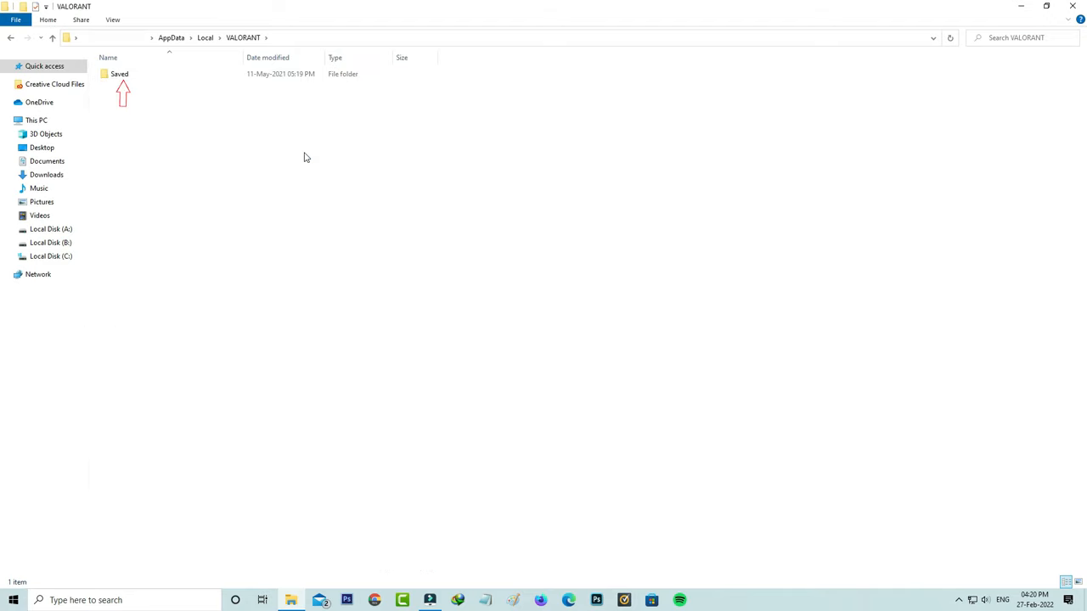
pyautogui.press('s')
pyautogui.press('Return')
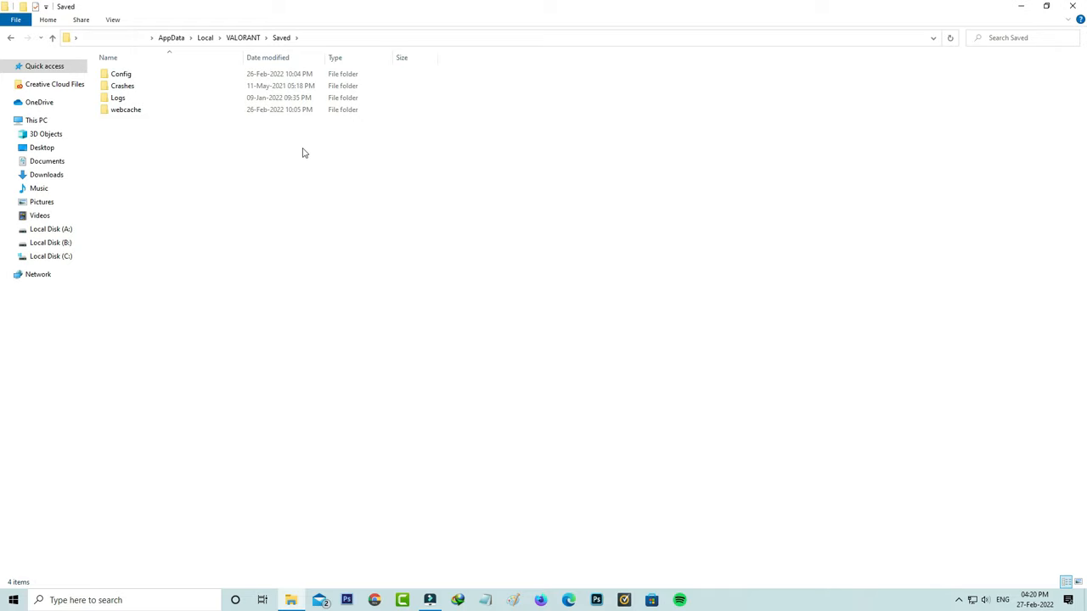
pyautogui.press('c')
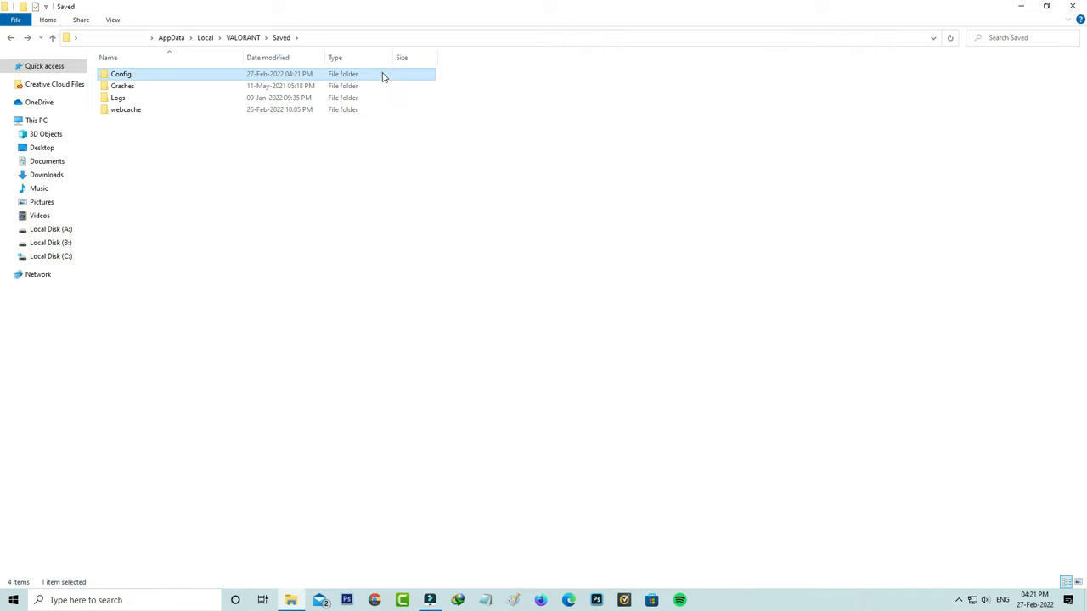
pyautogui.doubleClick(381, 75)
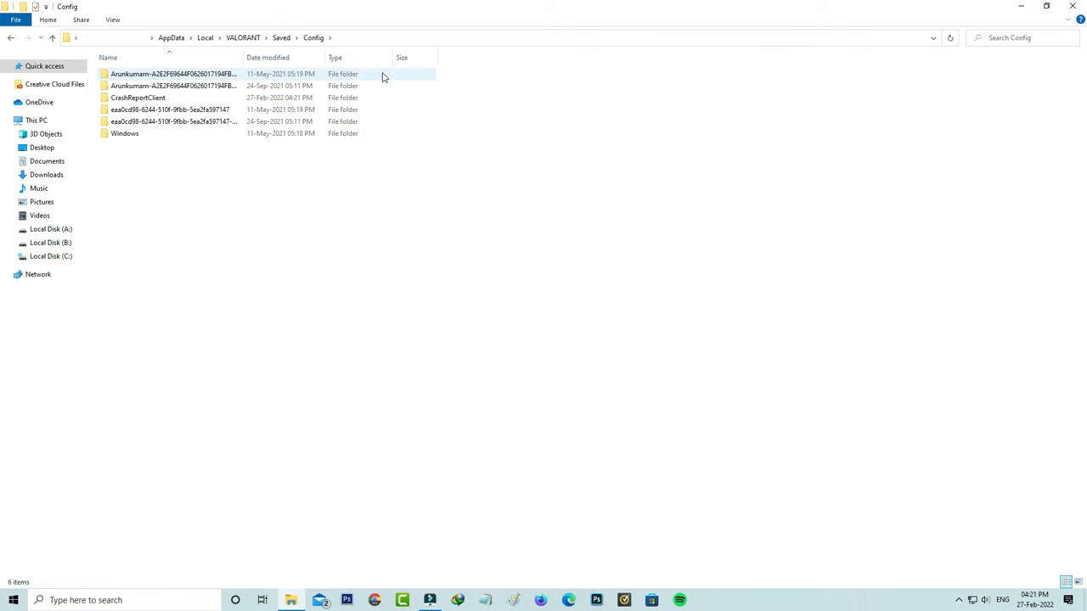
# Delete the CrashReportClient folder and return to the Saved folder
pyautogui.click(285, 99)
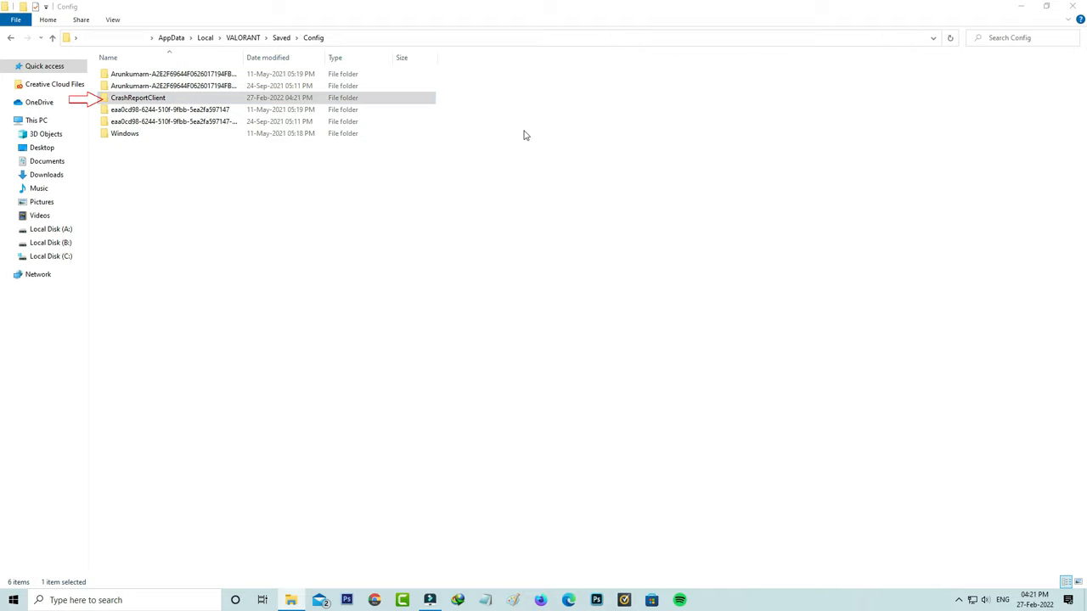
pyautogui.press('Delete')
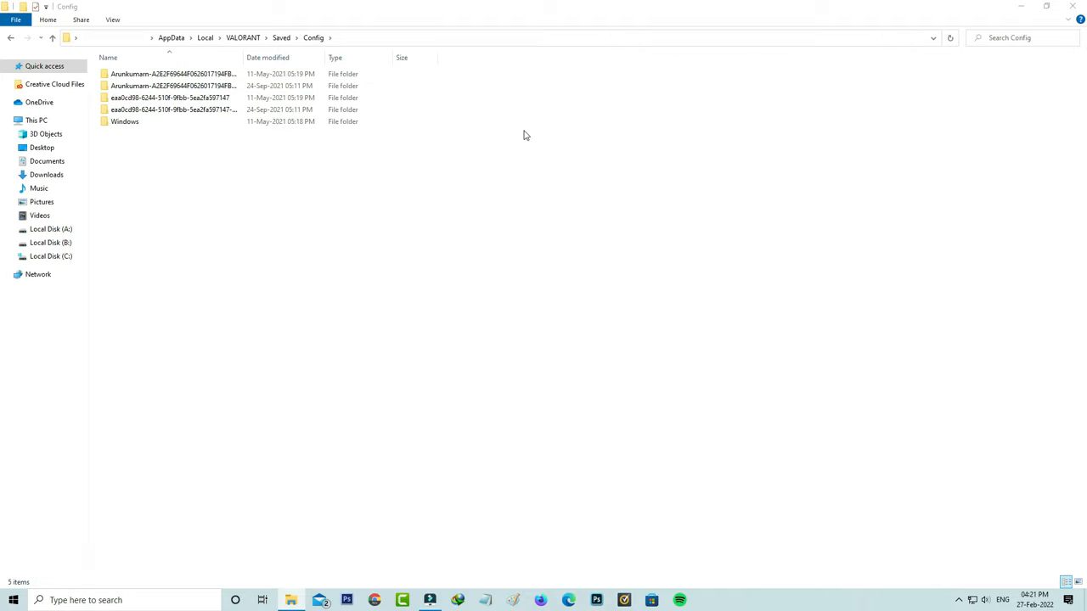
pyautogui.click(11, 37)
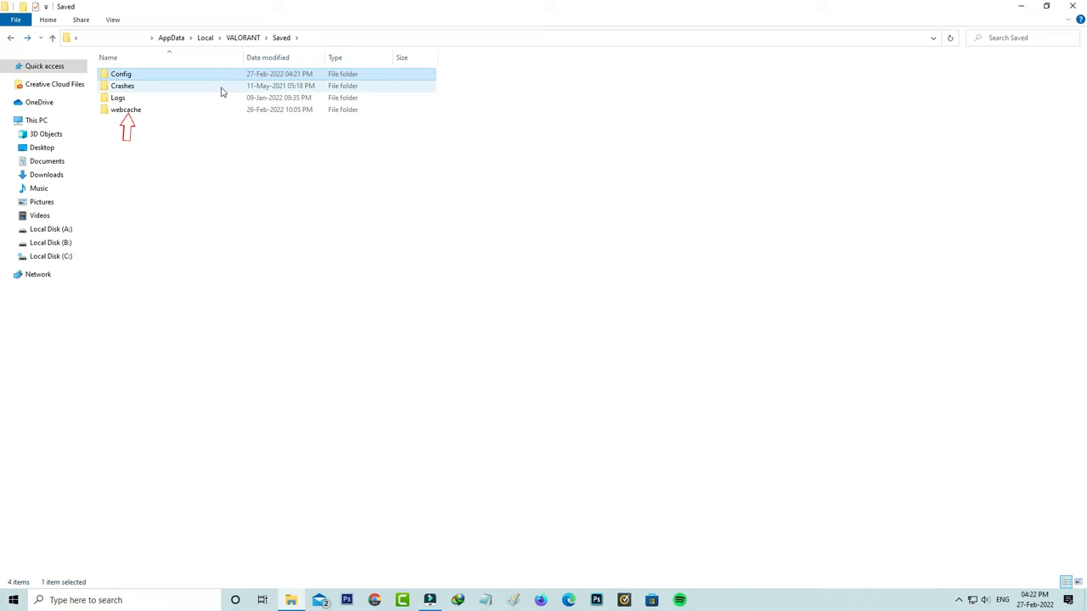
# Empty the webcache folder by deleting both settings files
pyautogui.click(242, 113)
pyautogui.doubleClick(345, 112)
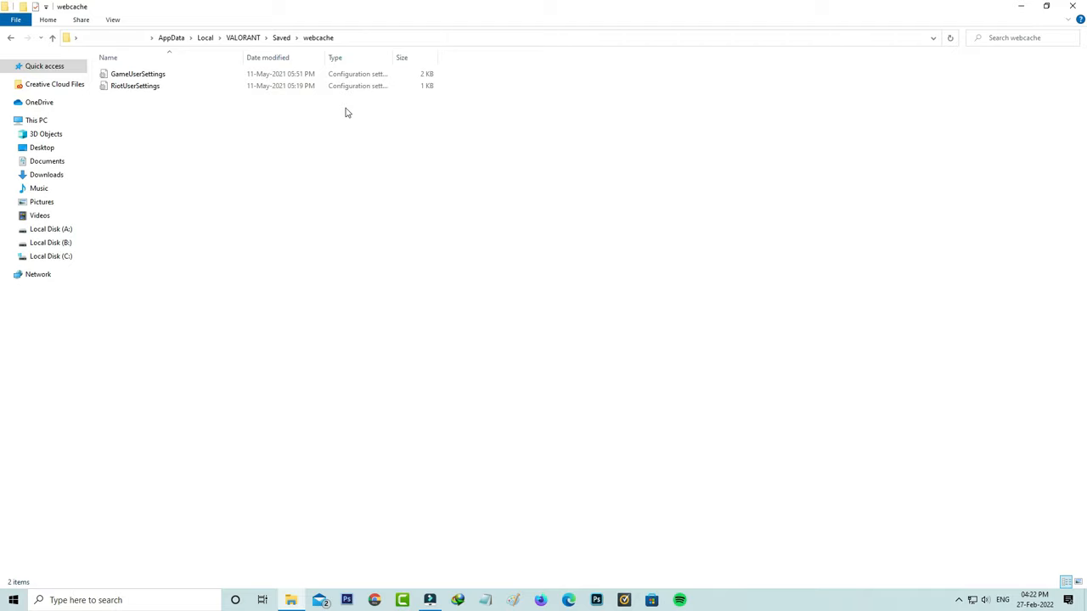
pyautogui.hotkey('ctrl', 'a')
pyautogui.press('Delete')
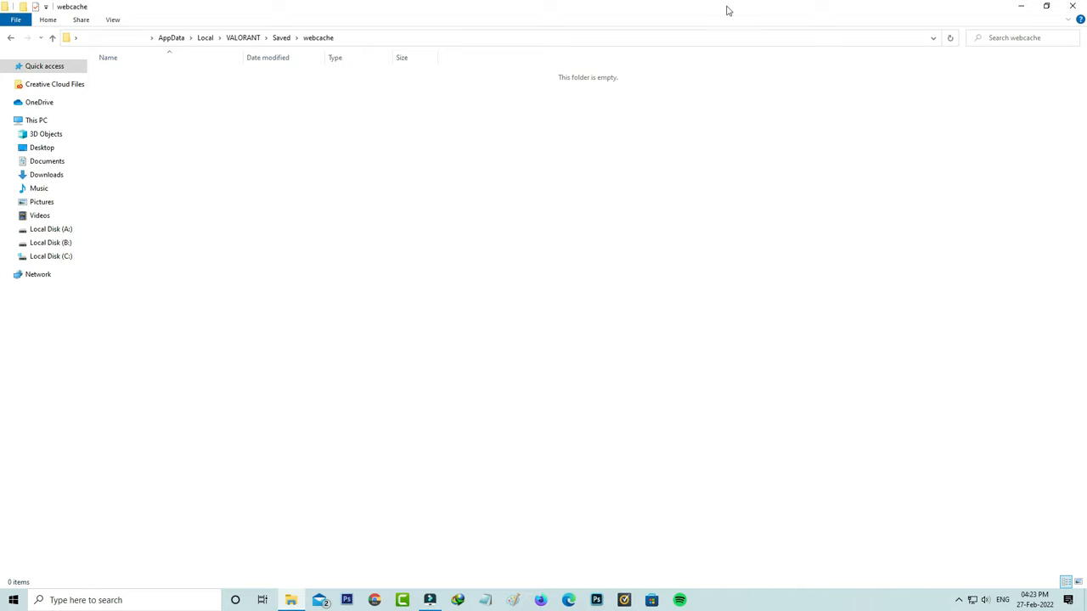
# Close Explorer and choose Restart in the Shut Down Windows dialog
pyautogui.hotkey('alt', 'F4')
pyautogui.hotkey('alt', 'F4')
pyautogui.press('Down')
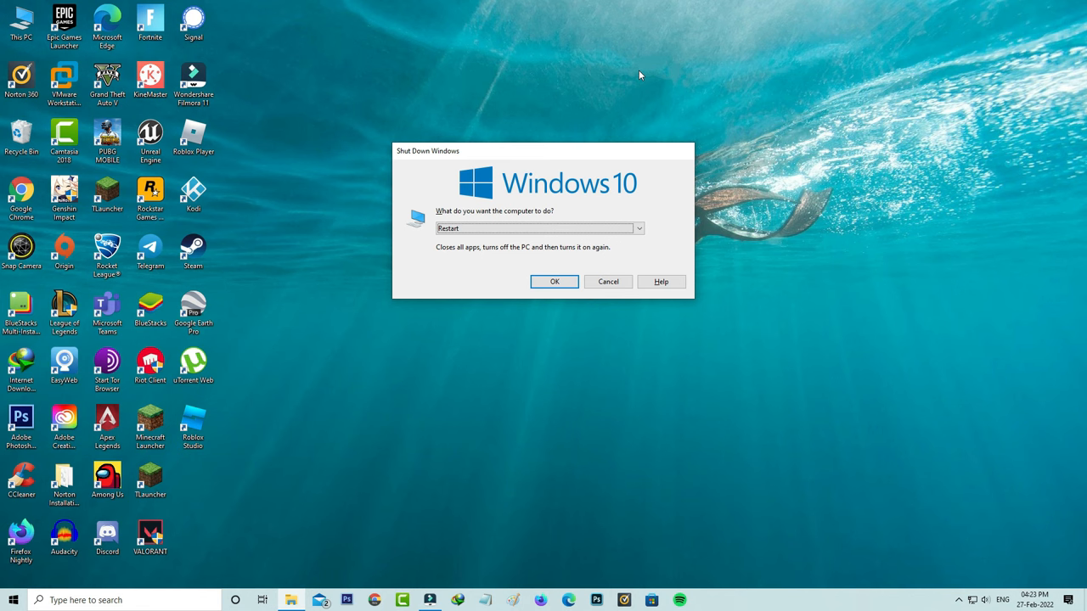
# Confirm the restart of the PC
pyautogui.press('Return')
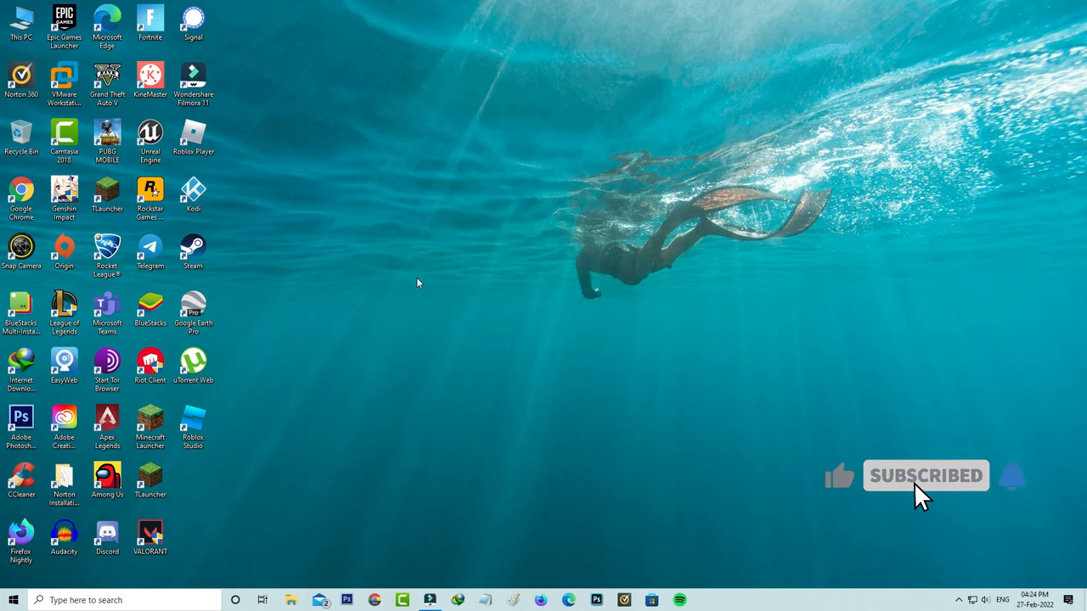
# Launch VALORANT from its desktop icon
pyautogui.doubleClick(150, 535)
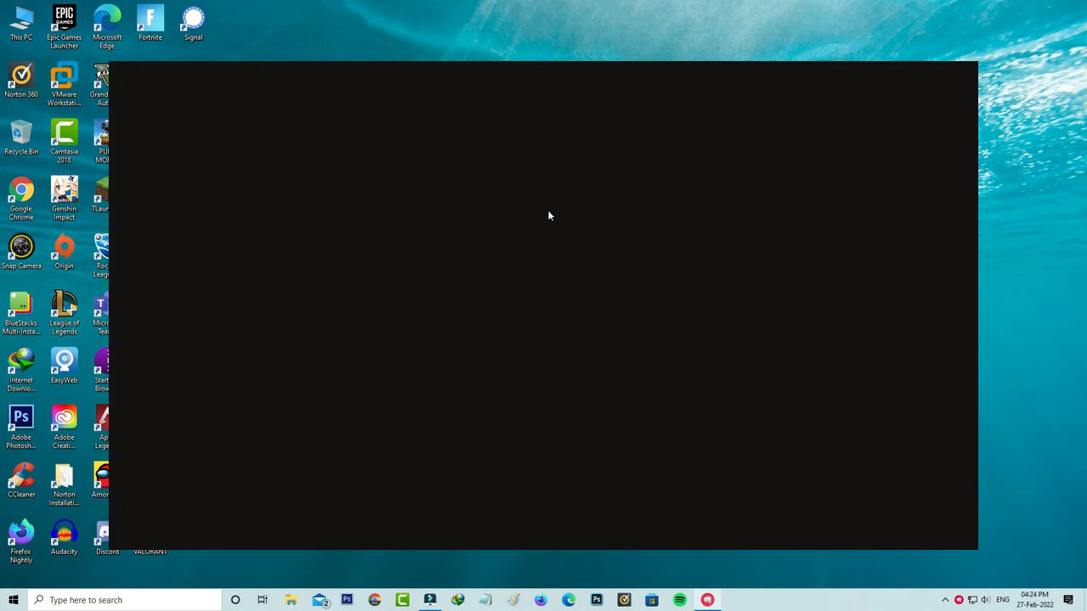